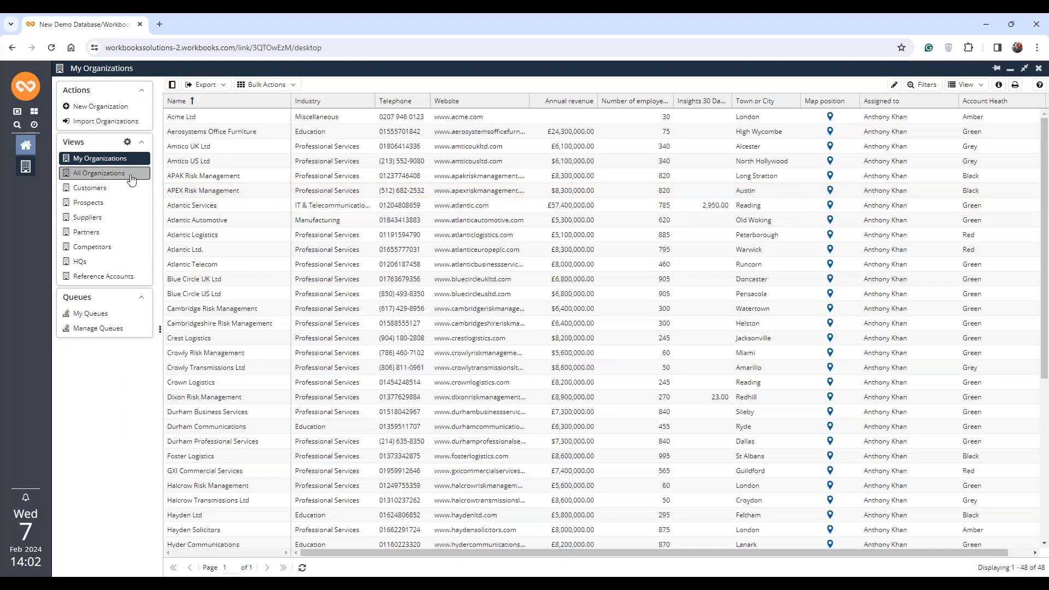
# - Filter the All Organizations view to records whose Assigned to starts with "una"
pyautogui.click(131, 174)
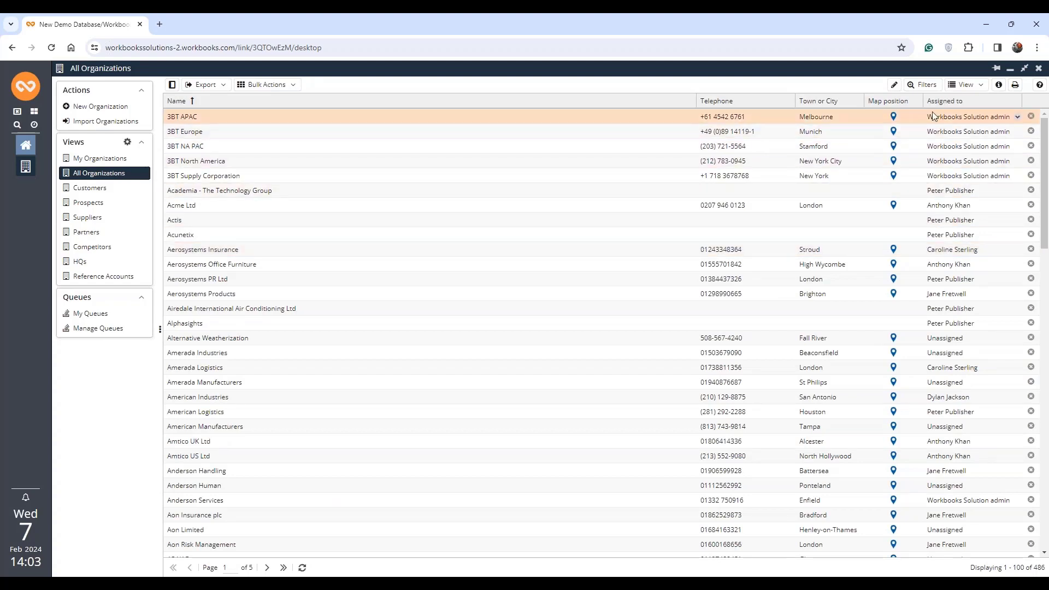
pyautogui.click(926, 86)
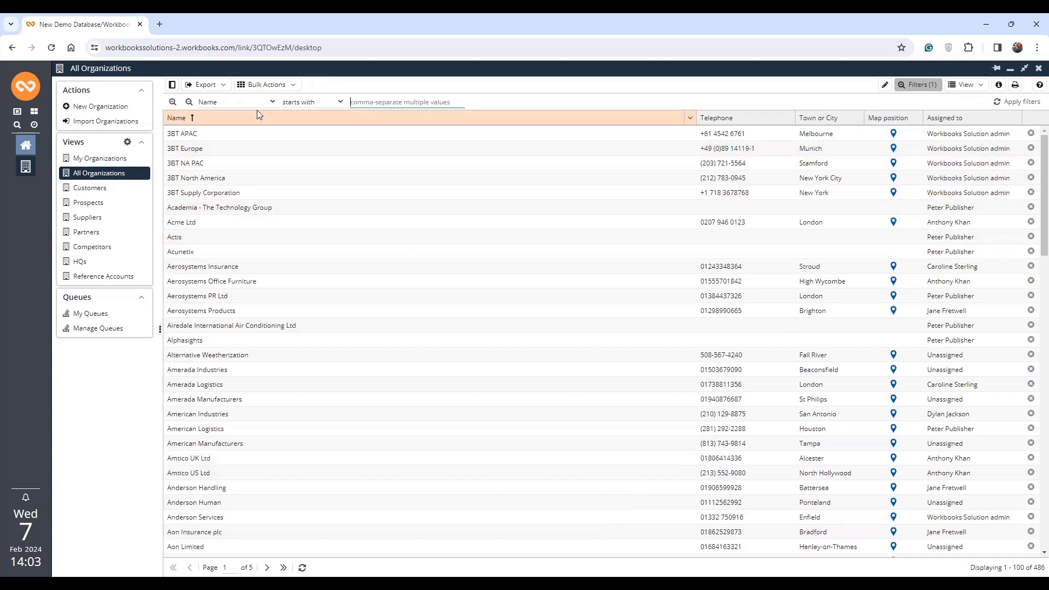
pyautogui.click(272, 103)
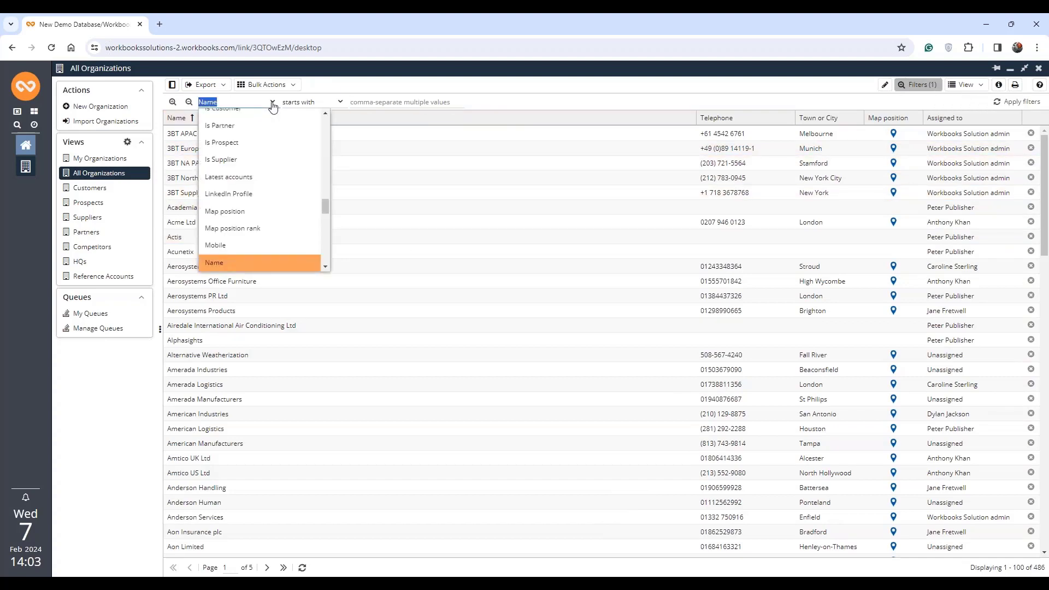
pyautogui.write('ath')
pyautogui.click(235, 208)
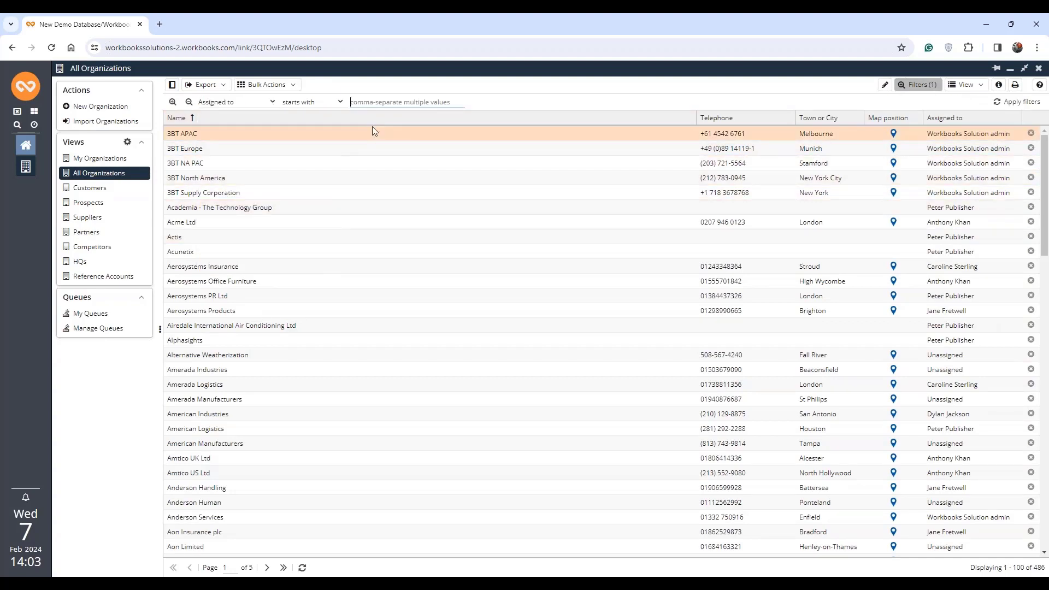
pyautogui.write('una')
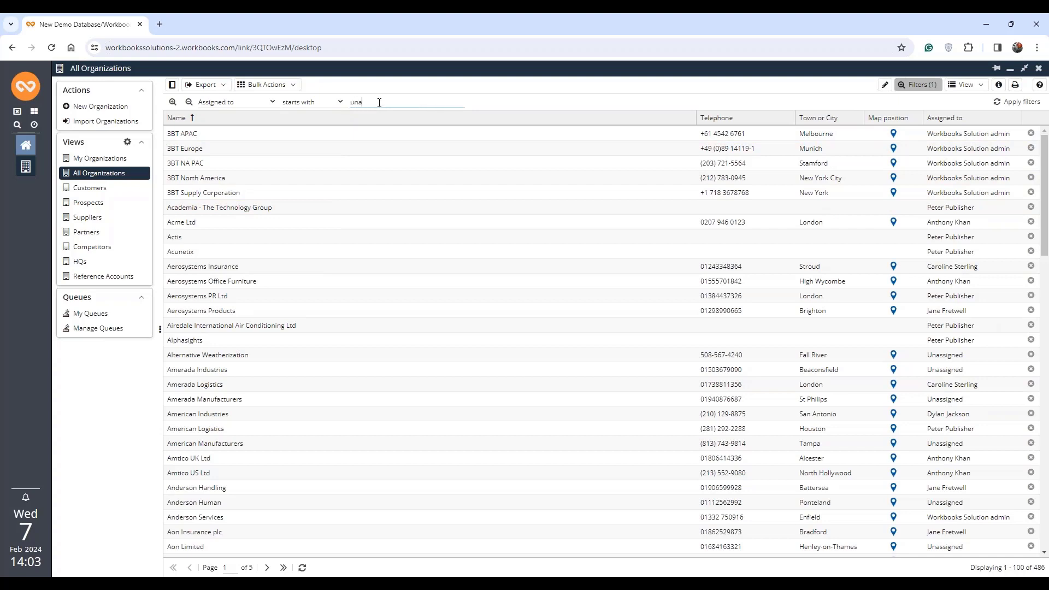
pyautogui.click(1017, 102)
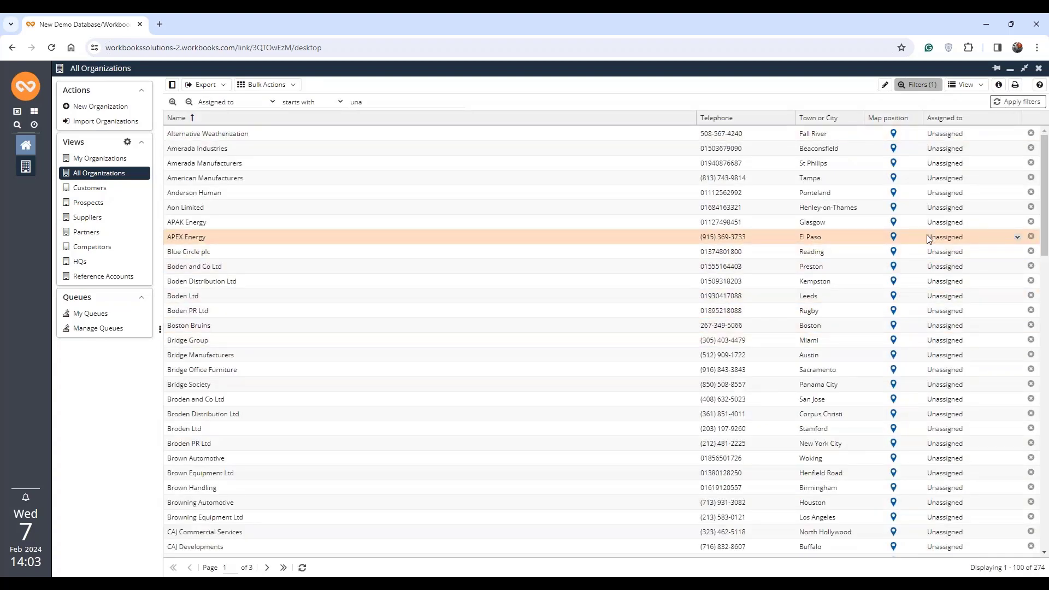
# - Add a second filter for Industry starting with "media" and apply it to the organizations list
pyautogui.click(172, 102)
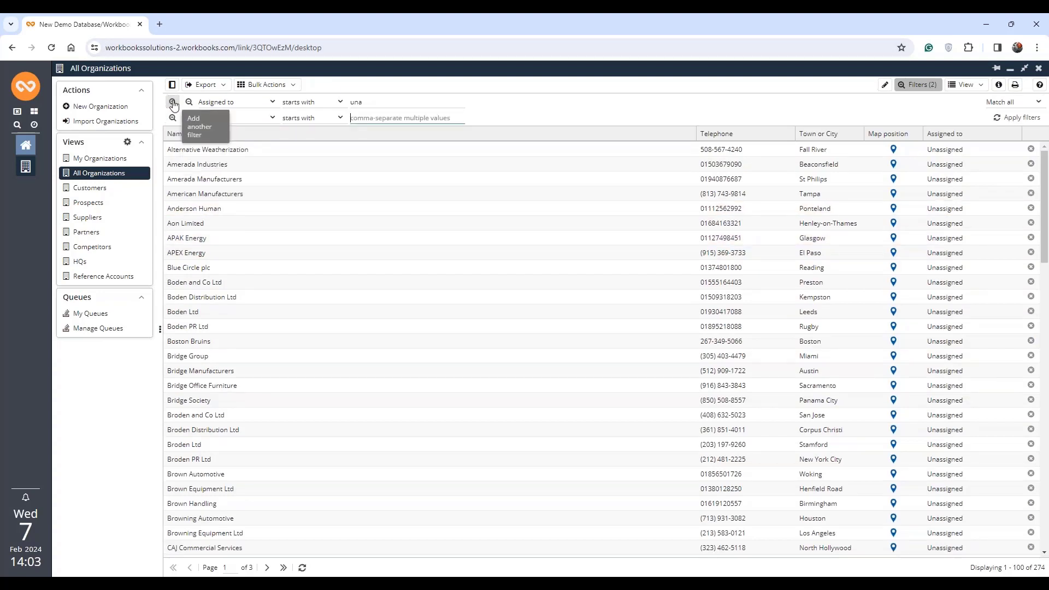
pyautogui.click(270, 118)
pyautogui.write('In')
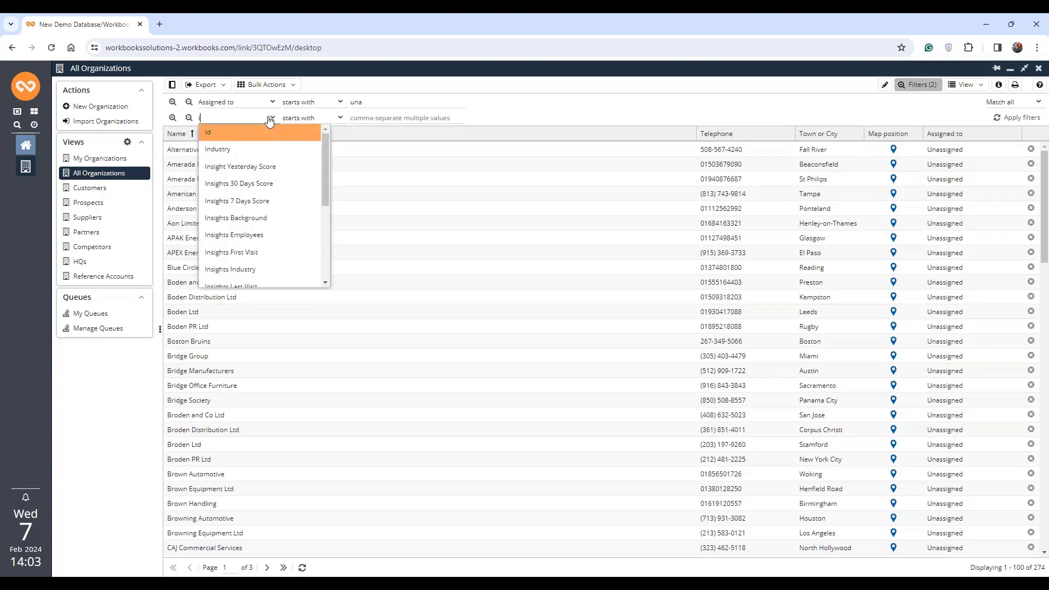
pyautogui.click(284, 146)
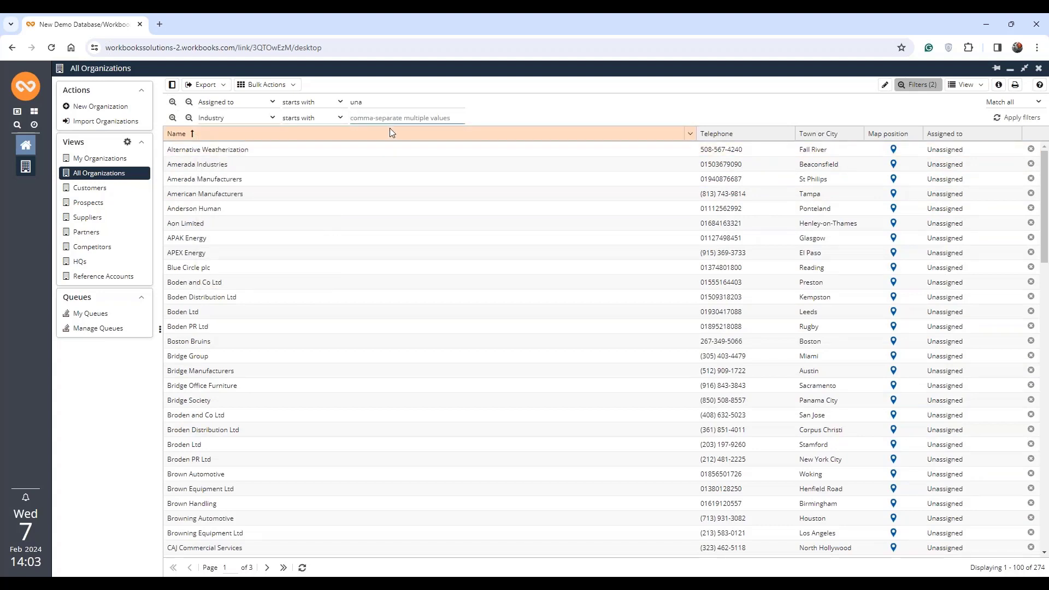
pyautogui.write('media')
pyautogui.click(1008, 120)
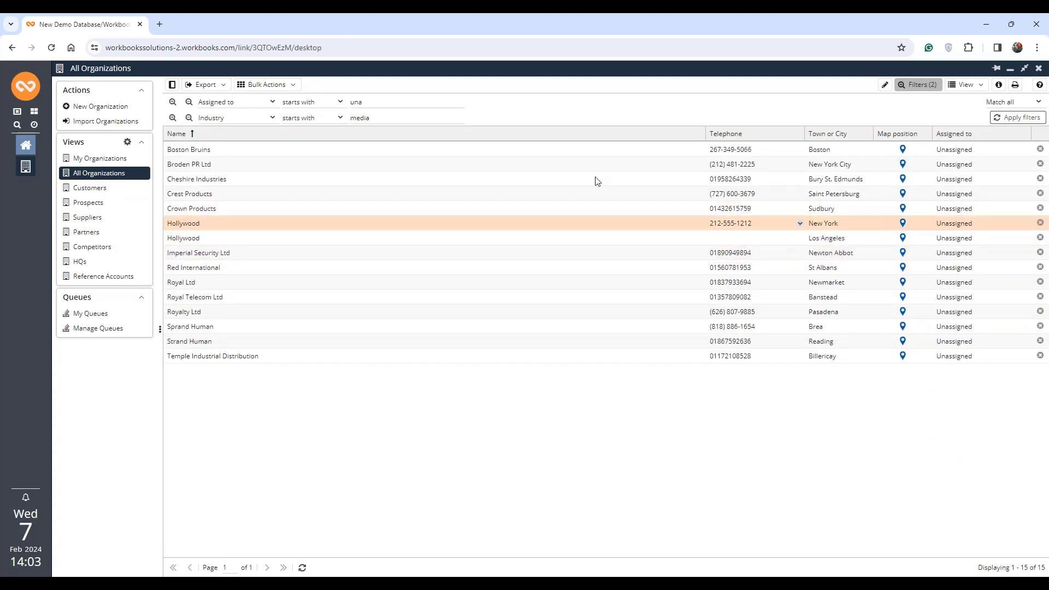
# - Add a third filter for Country starting with "united k" and apply it to the organizations list
pyautogui.click(173, 117)
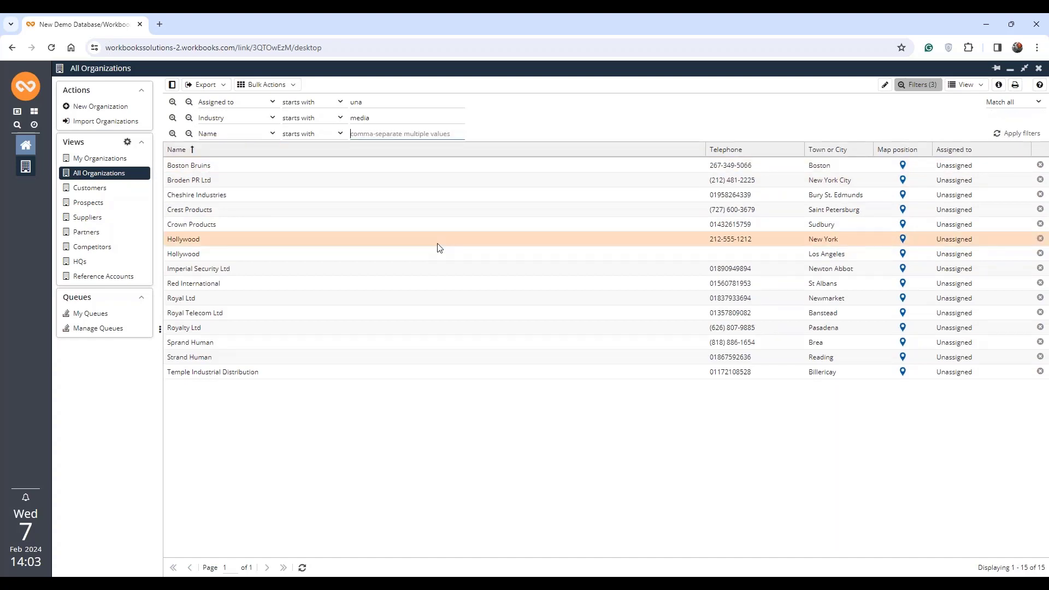
pyautogui.click(272, 133)
pyautogui.write('c')
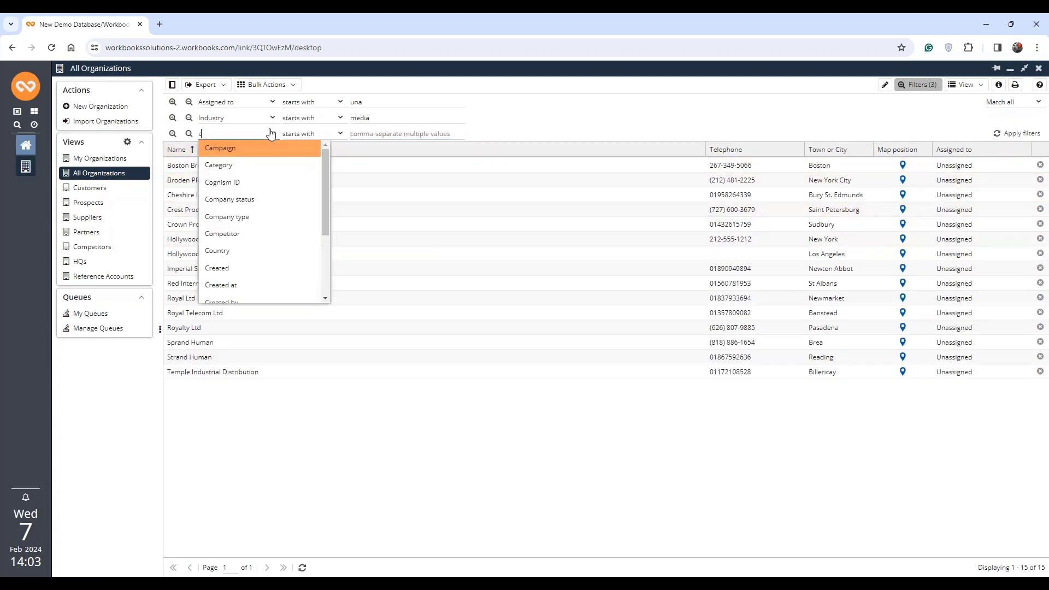
pyautogui.click(244, 250)
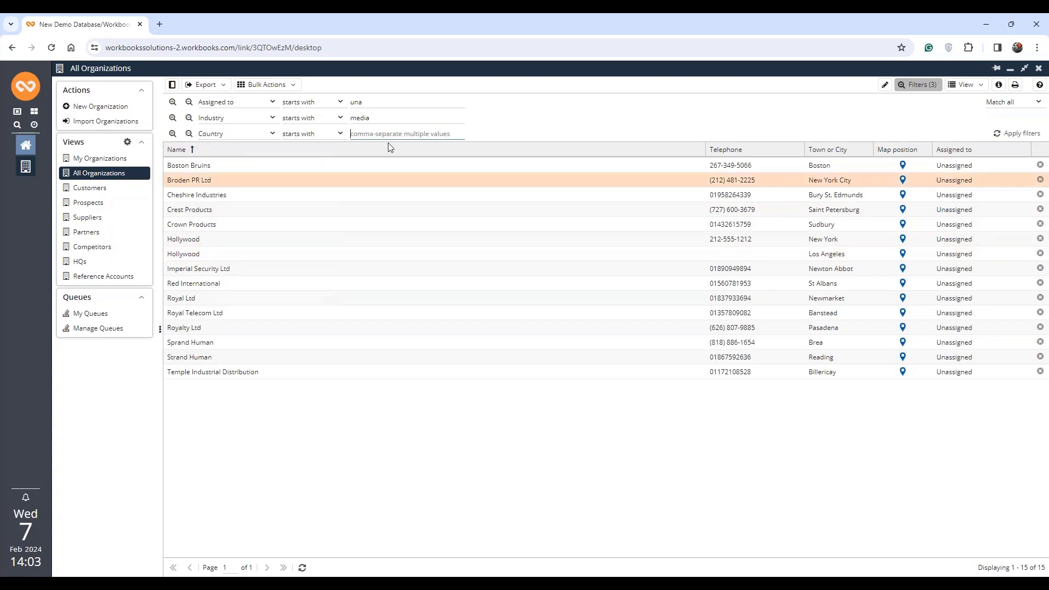
pyautogui.click(399, 135)
pyautogui.write('inited')
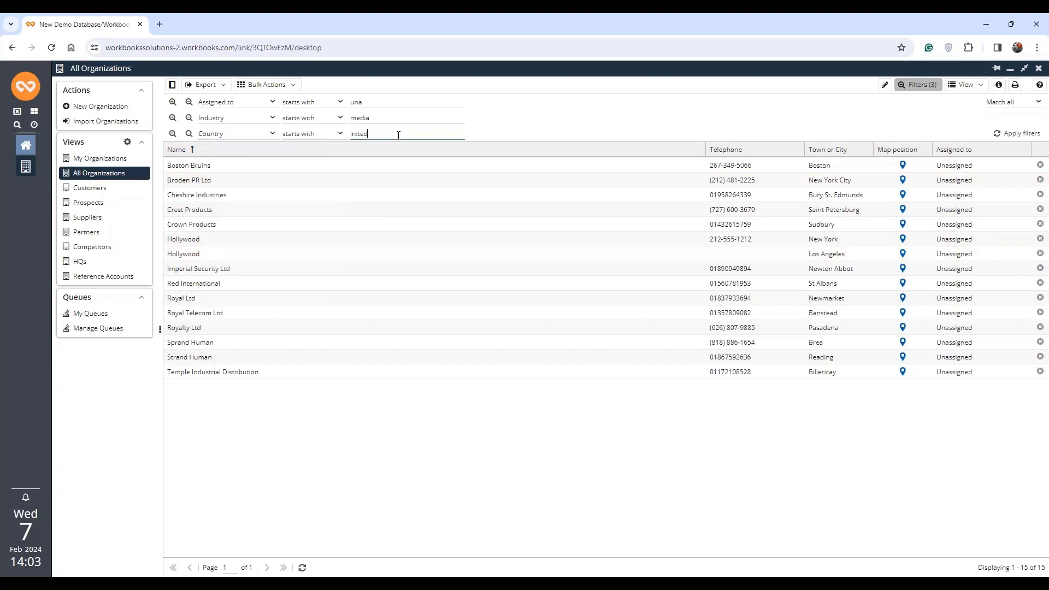
pyautogui.press('BackSpace')
pyautogui.press('BackSpace')
pyautogui.press('BackSpace')
pyautogui.press('BackSpace')
pyautogui.write('united')
pyautogui.click(1010, 135)
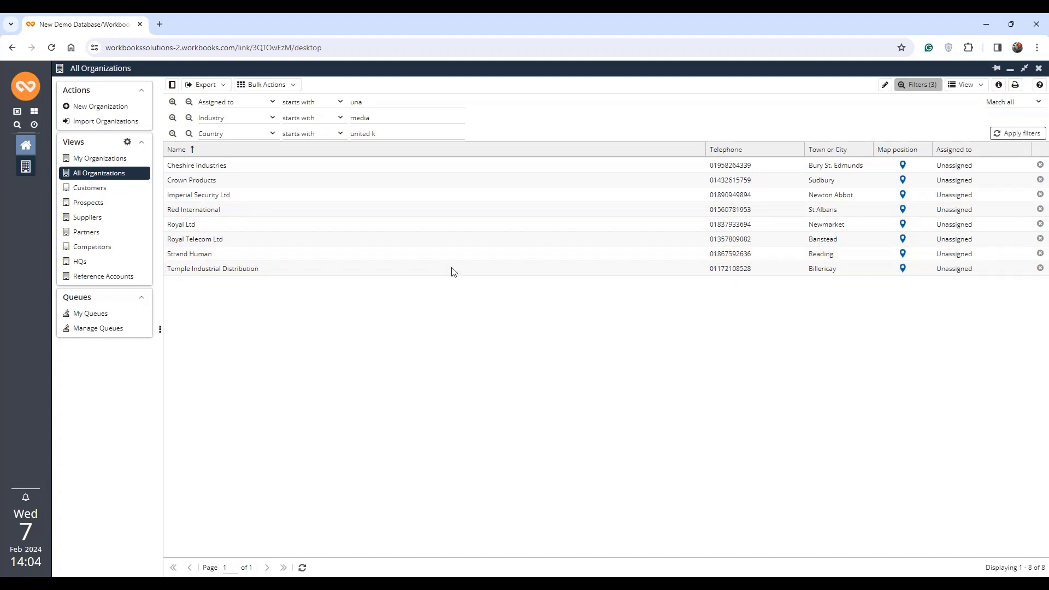
# - Bulk reassign all the filtered organizations to the chosen sales user and confirm the reassignment
pyautogui.click(218, 167)
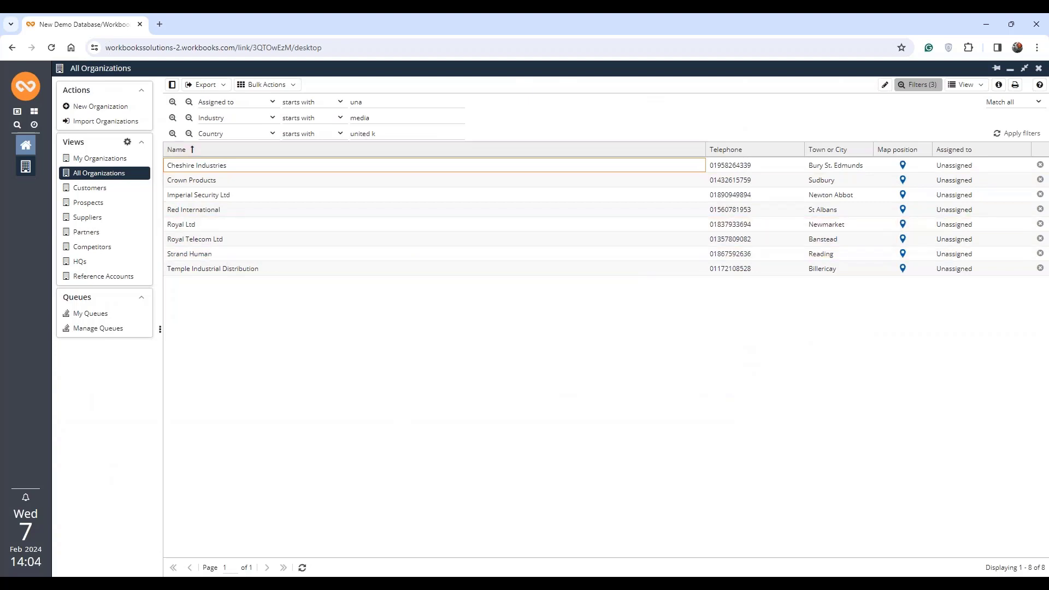
pyautogui.click(291, 86)
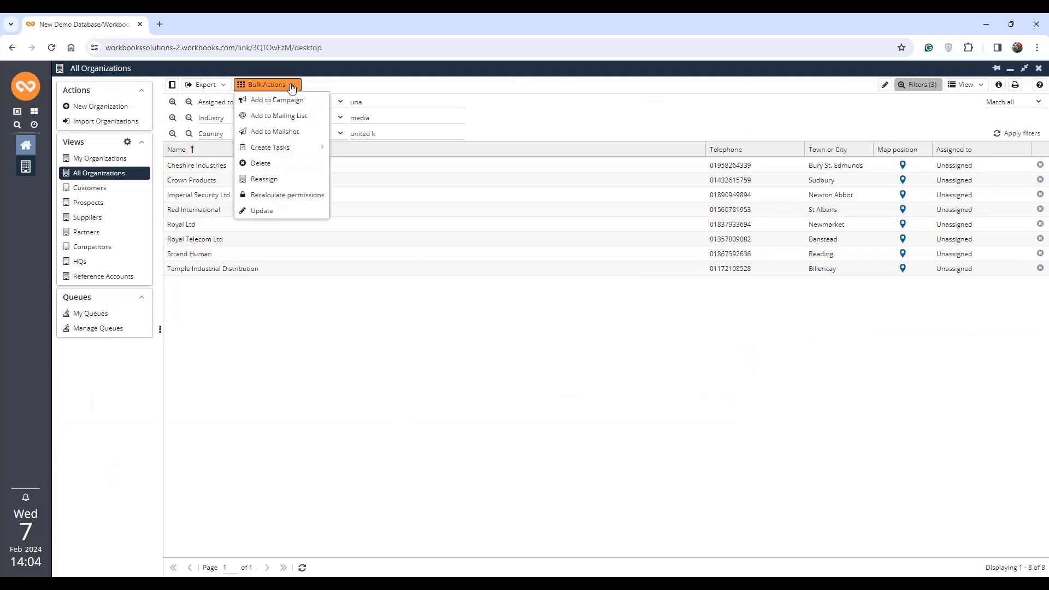
pyautogui.click(304, 185)
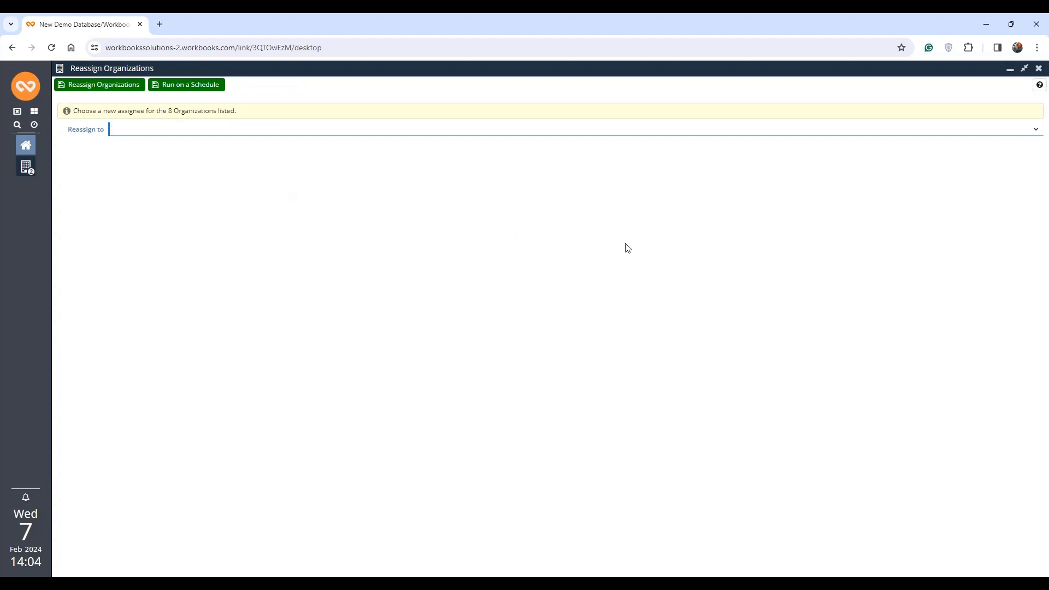
pyautogui.click(1036, 133)
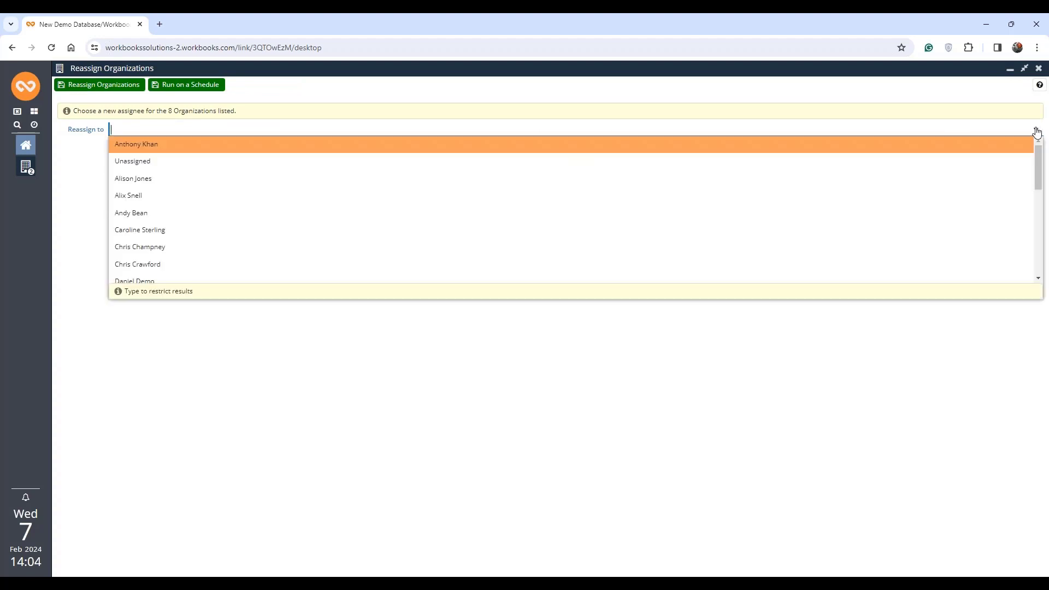
pyautogui.scroll(-3, 437, 262)
pyautogui.scroll(-3, 437, 246)
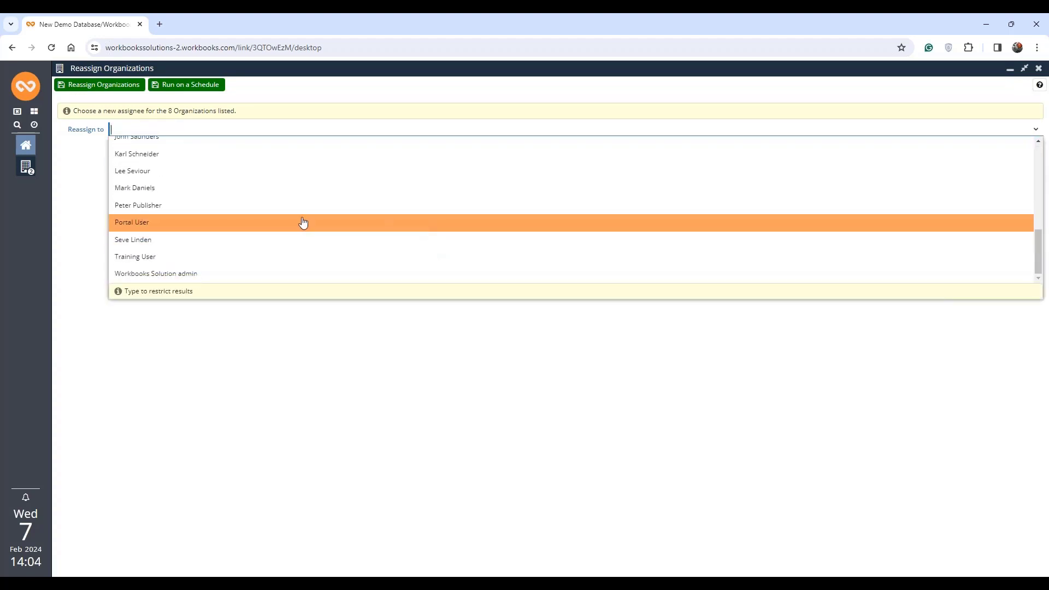
pyautogui.click(206, 237)
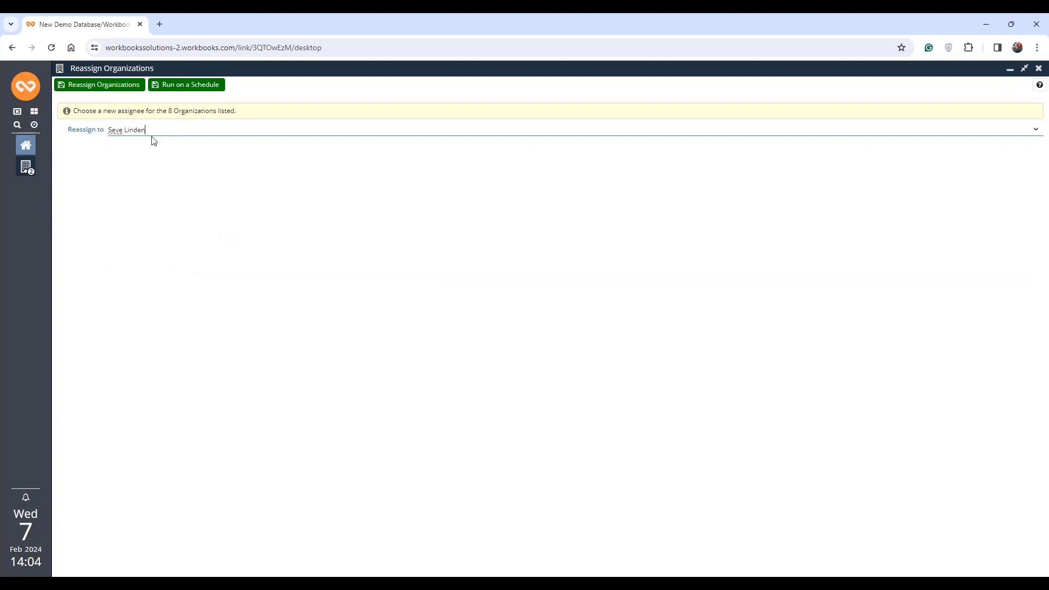
pyautogui.click(110, 90)
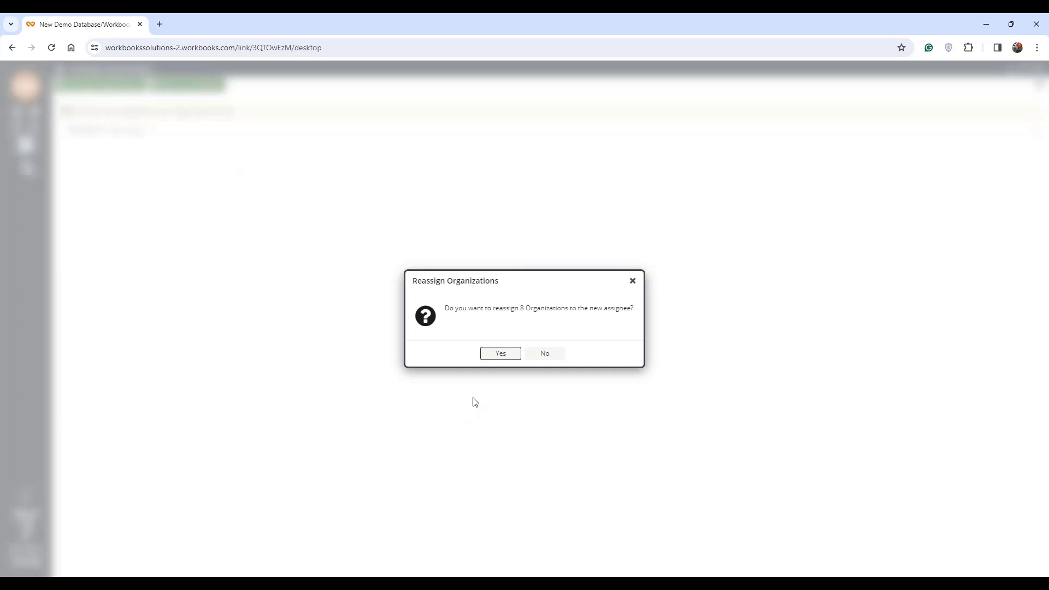
pyautogui.click(501, 355)
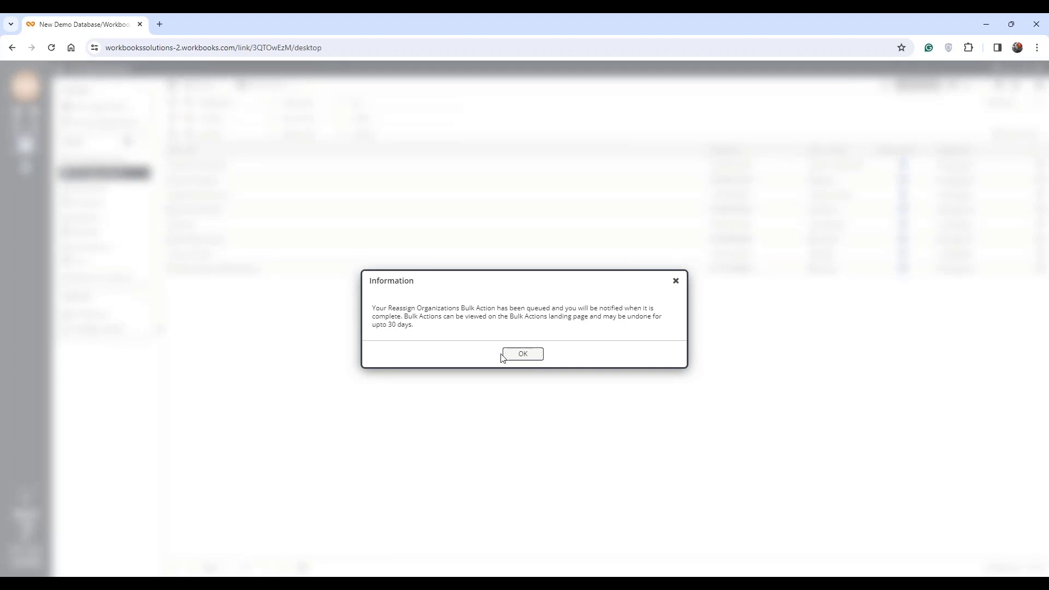
pyautogui.click(519, 355)
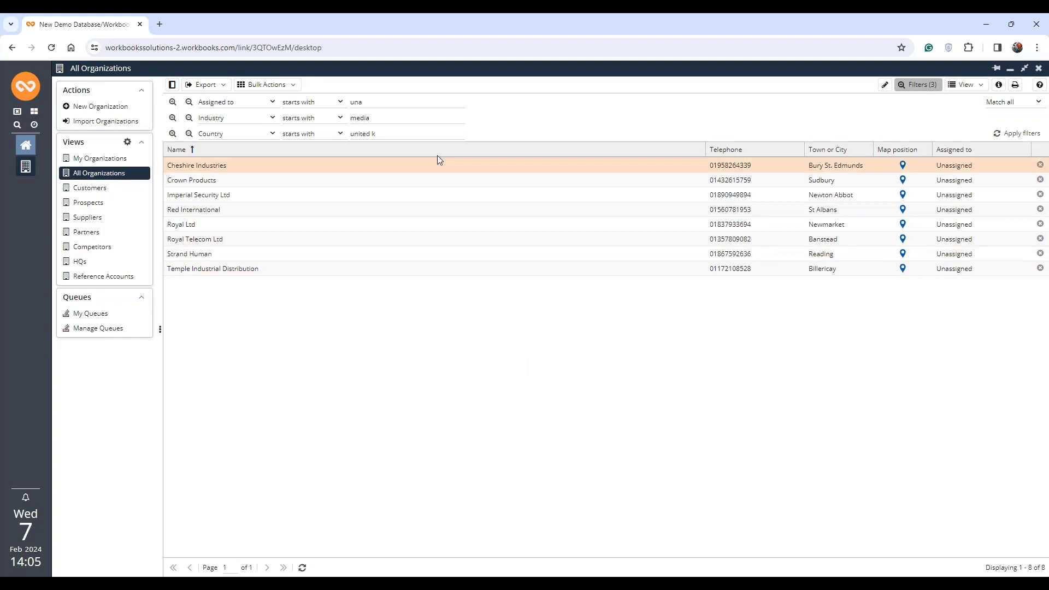
# - Refresh the list and change the Assigned to filter value to the new assignee's first name
pyautogui.click(302, 568)
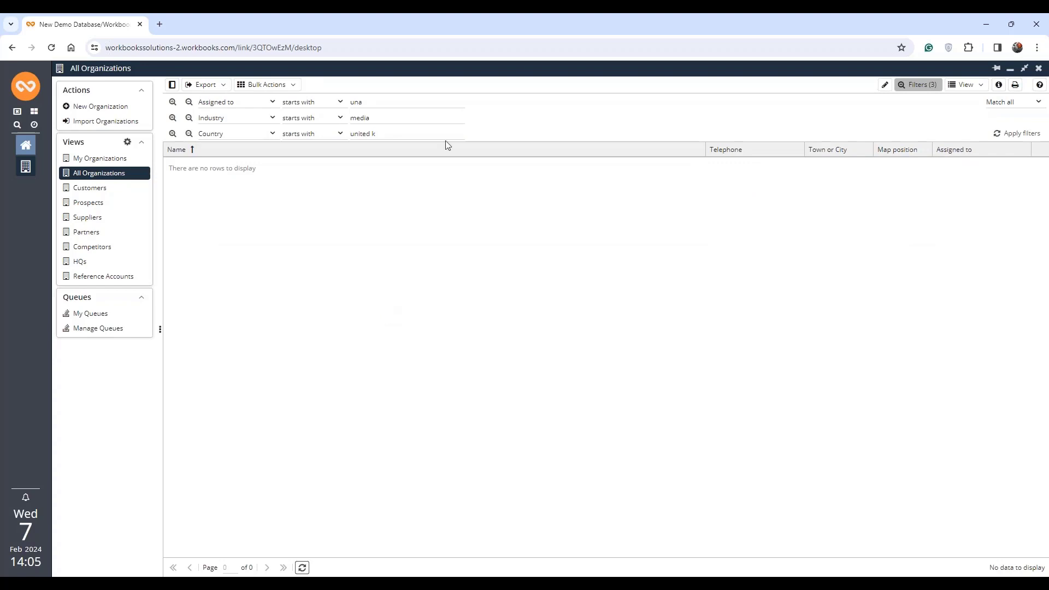
pyautogui.click(387, 102)
pyautogui.press('BackSpace')
pyautogui.press('BackSpace')
pyautogui.press('BackSpace')
pyautogui.write('seve')
pyautogui.click(1018, 134)
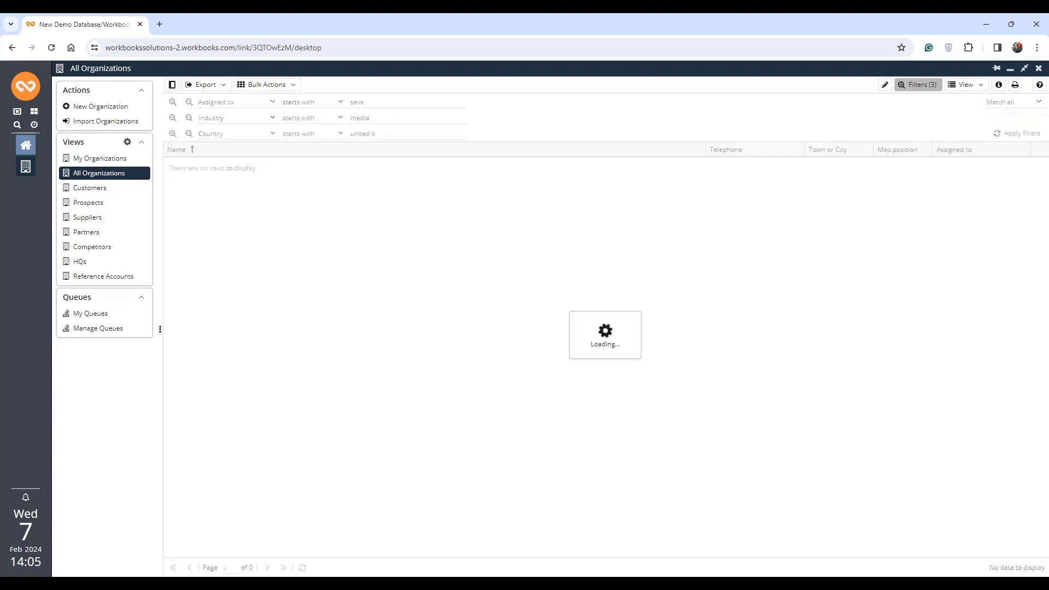
# - View the Cheshire Industries record, dismissing the bulk reassignment notification before closing the record
pyautogui.click(241, 163)
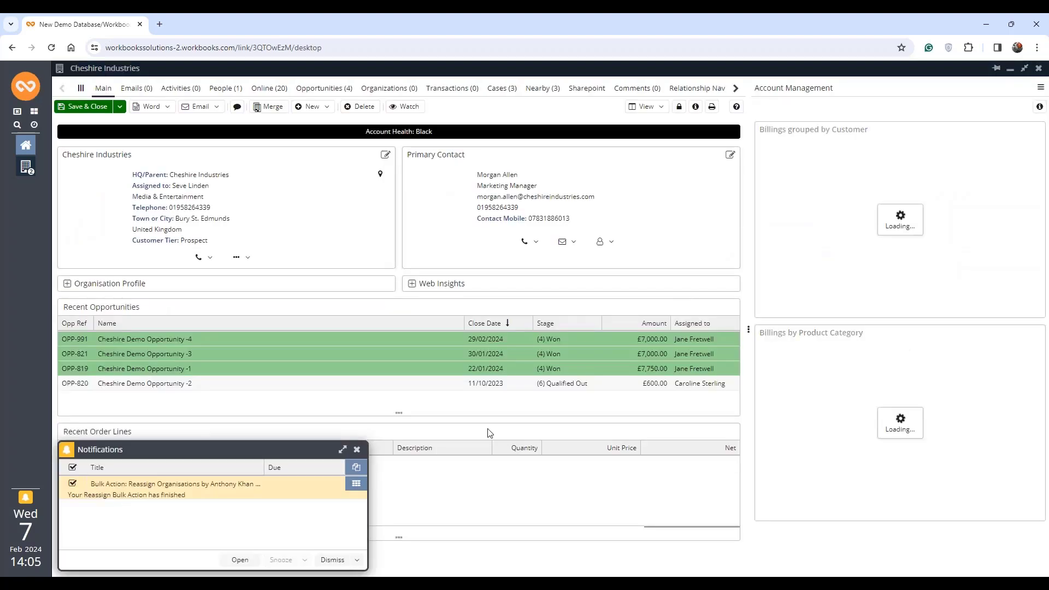
pyautogui.click(333, 560)
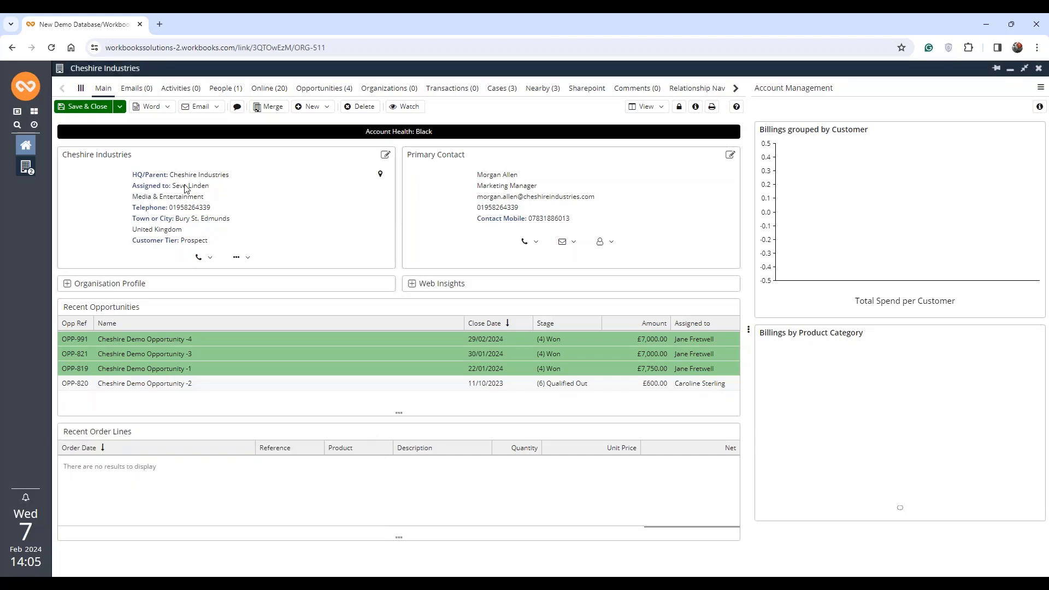
pyautogui.click(1039, 68)
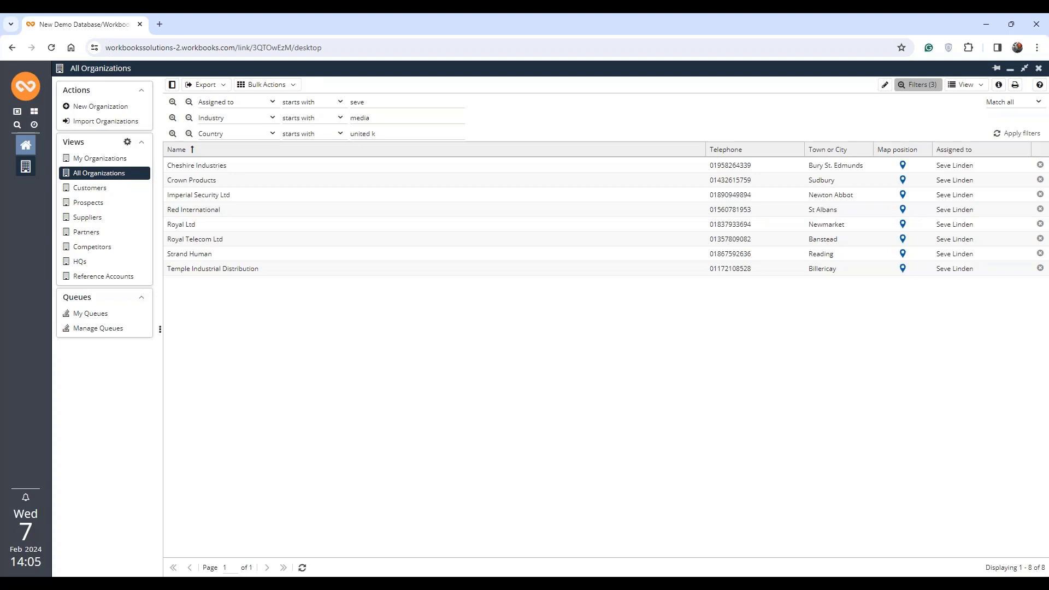
# - Reopen the Cheshire Industries record and examine the fields in its Organisation Profile section, then close it
pyautogui.click(210, 167)
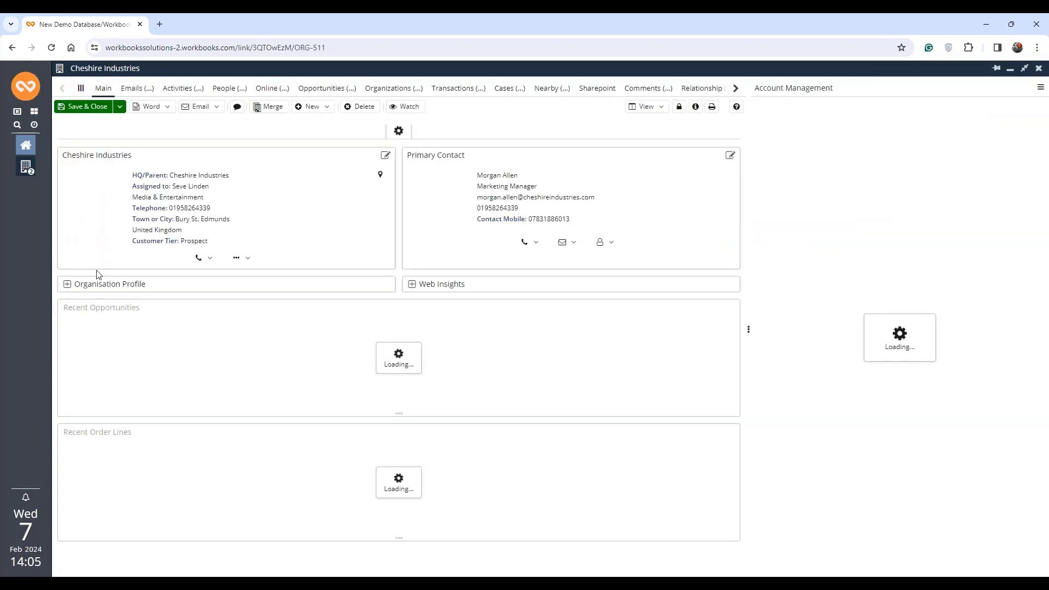
pyautogui.click(68, 283)
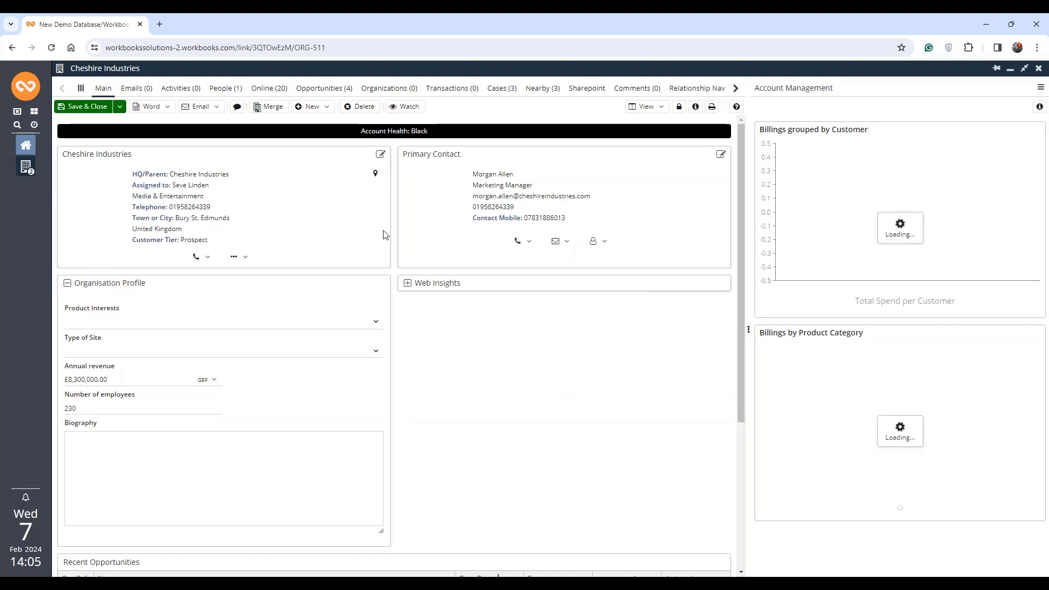
pyautogui.scroll(-2, 146, 221)
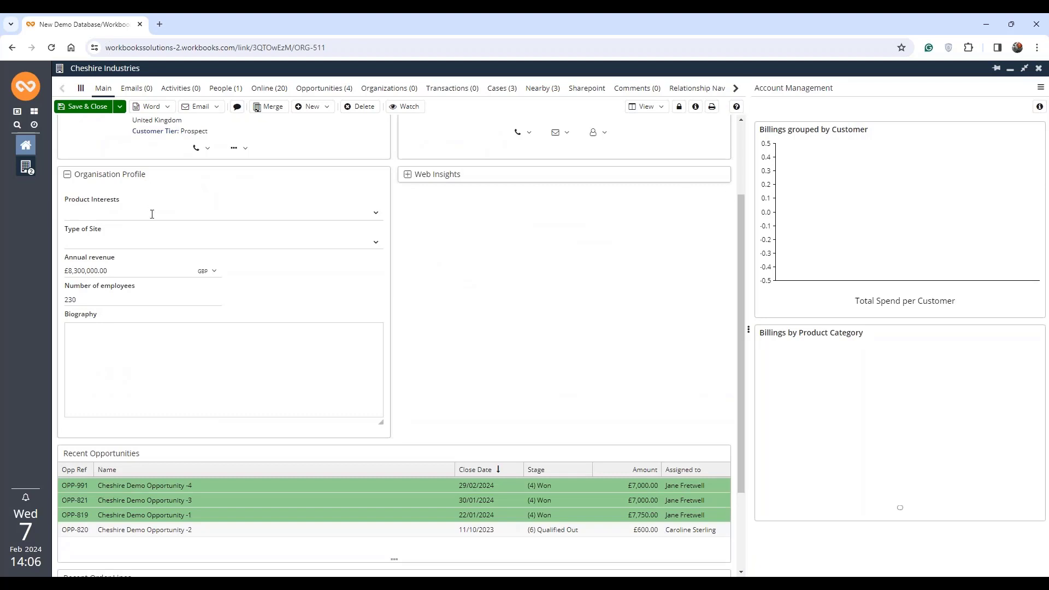
pyautogui.click(1038, 69)
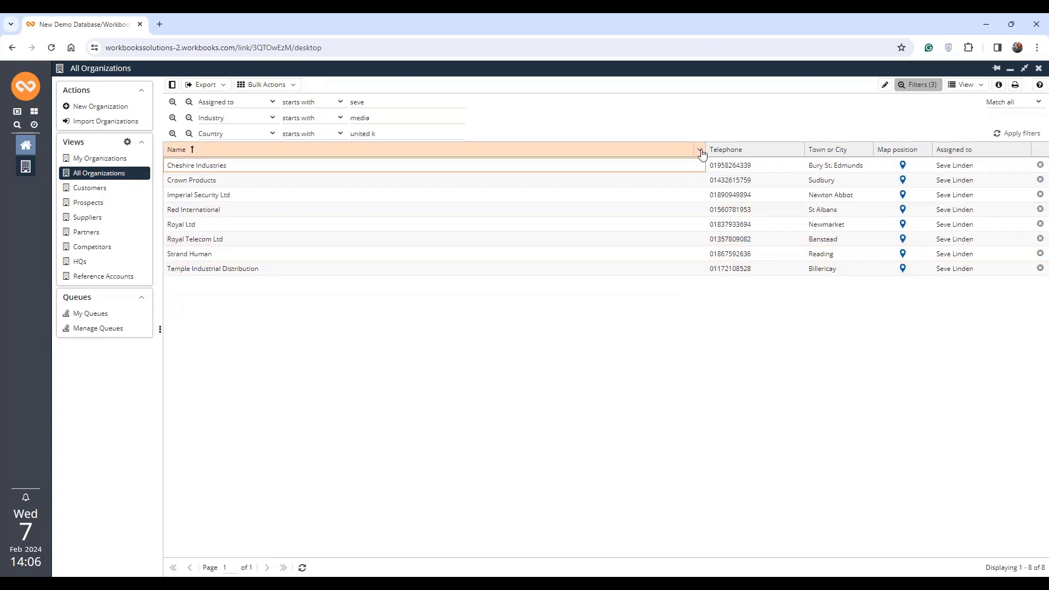
# - Add the Product Interests column to the All Organizations list
pyautogui.click(700, 153)
pyautogui.moveTo(719, 220)
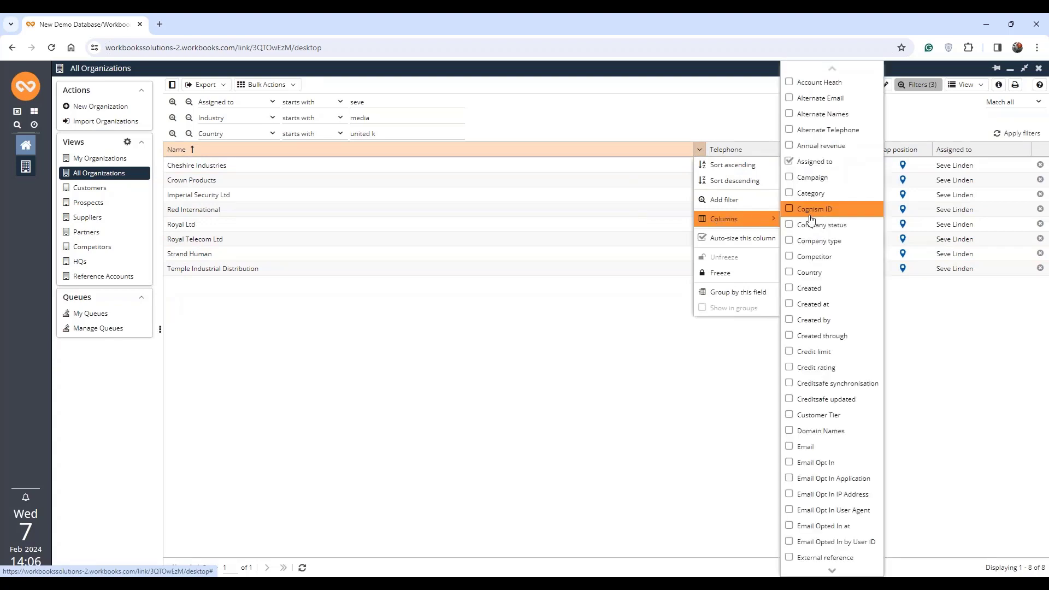
pyautogui.scroll(-10, 811, 220)
pyautogui.click(814, 352)
pyautogui.click(660, 363)
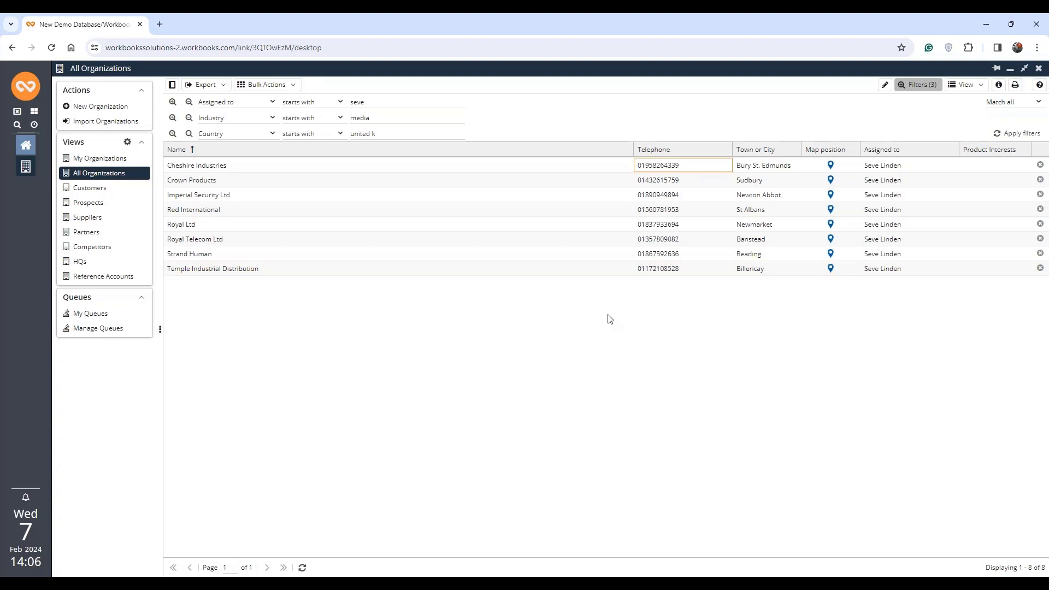
# - Start a bulk update of the filtered organizations and add a Product Interests field update with the value Training & Consultancy
pyautogui.click(290, 86)
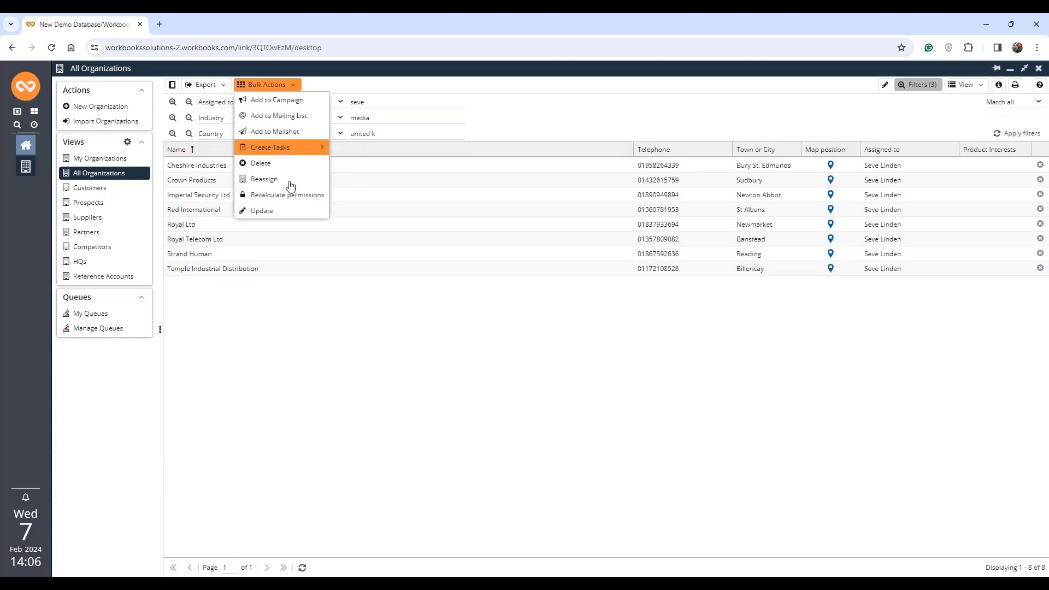
pyautogui.click(273, 212)
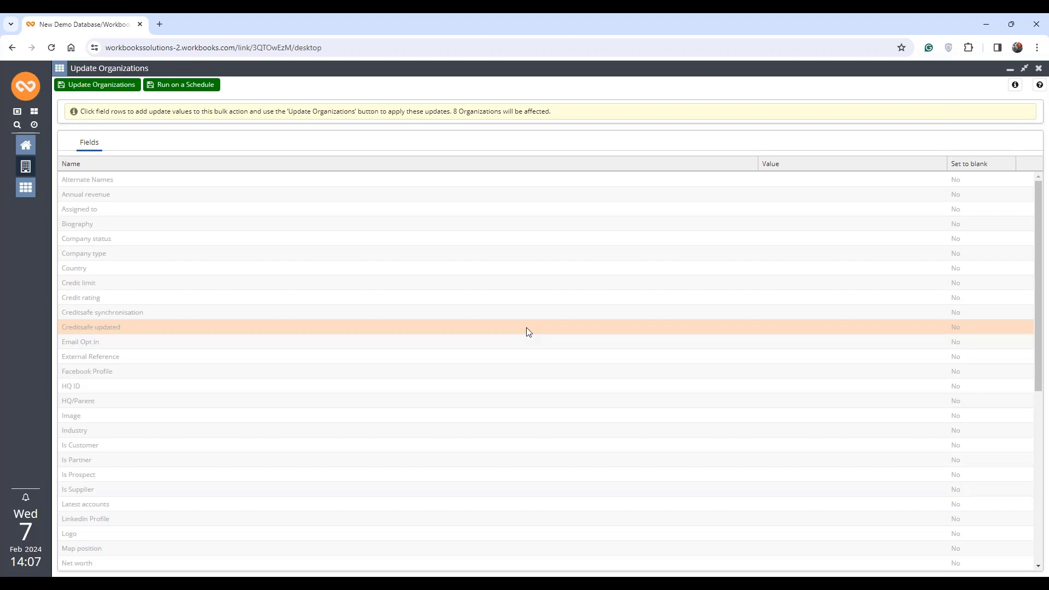
pyautogui.scroll(-5, 504, 304)
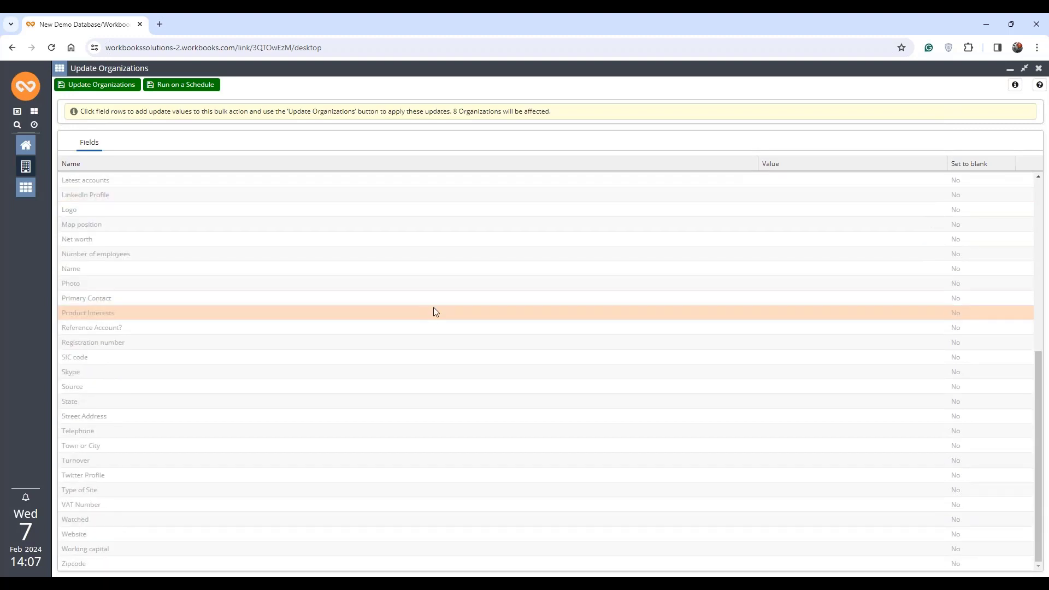
pyautogui.click(114, 311)
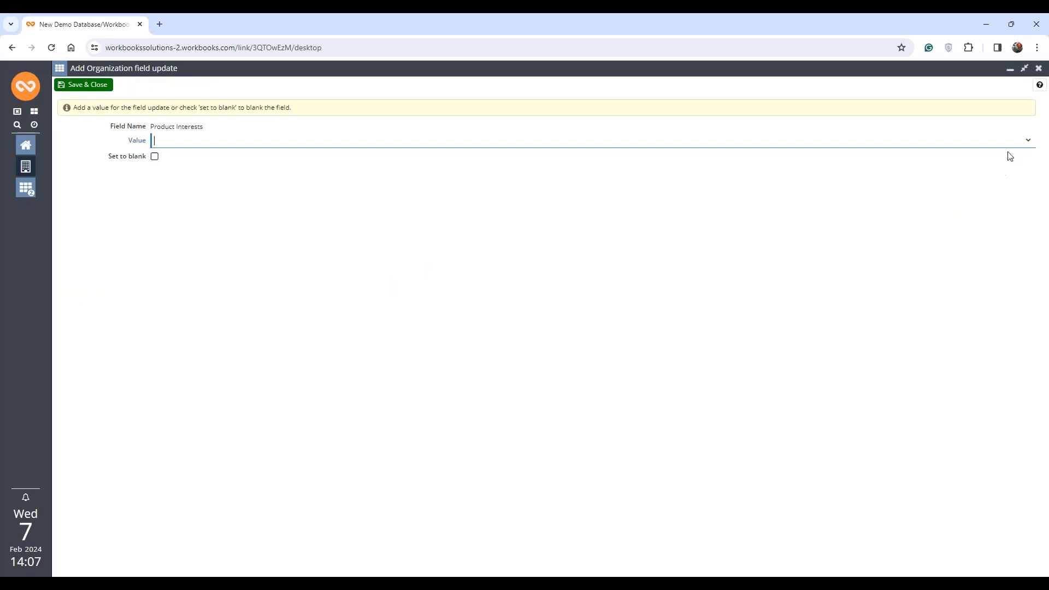
pyautogui.click(1027, 141)
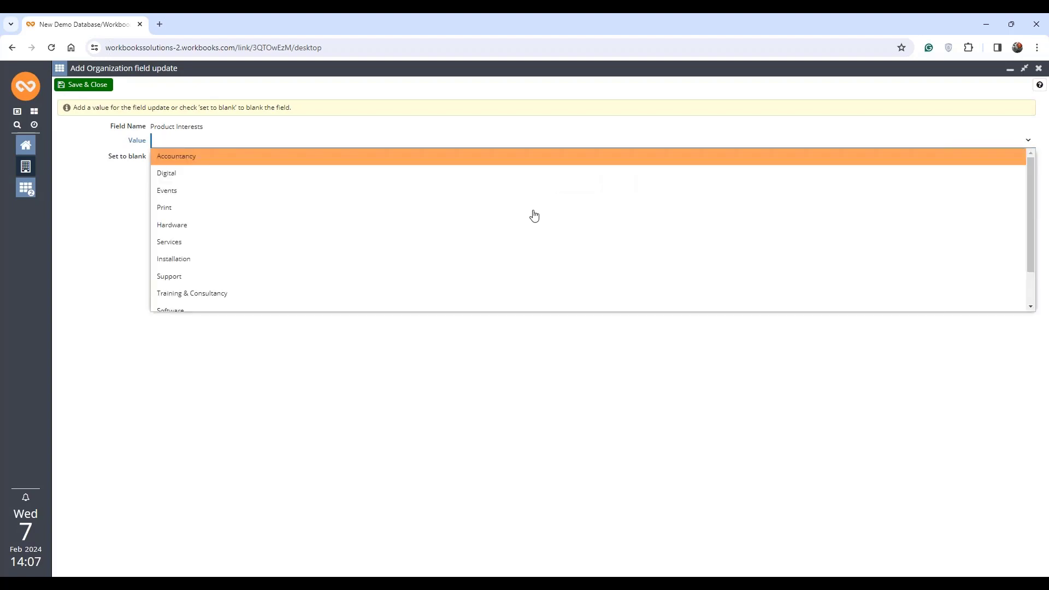
pyautogui.click(260, 294)
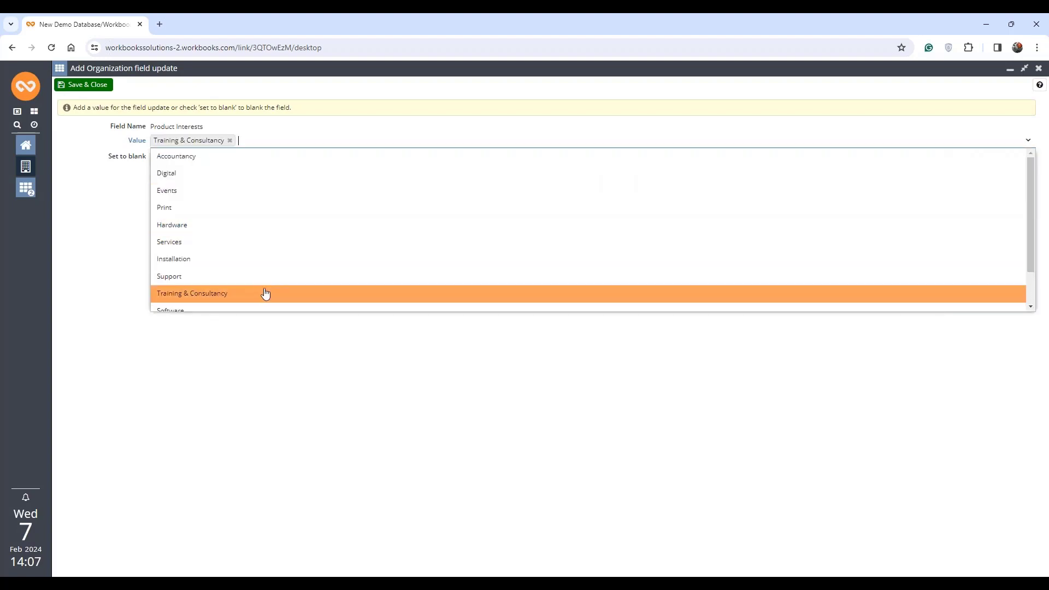
pyautogui.click(195, 335)
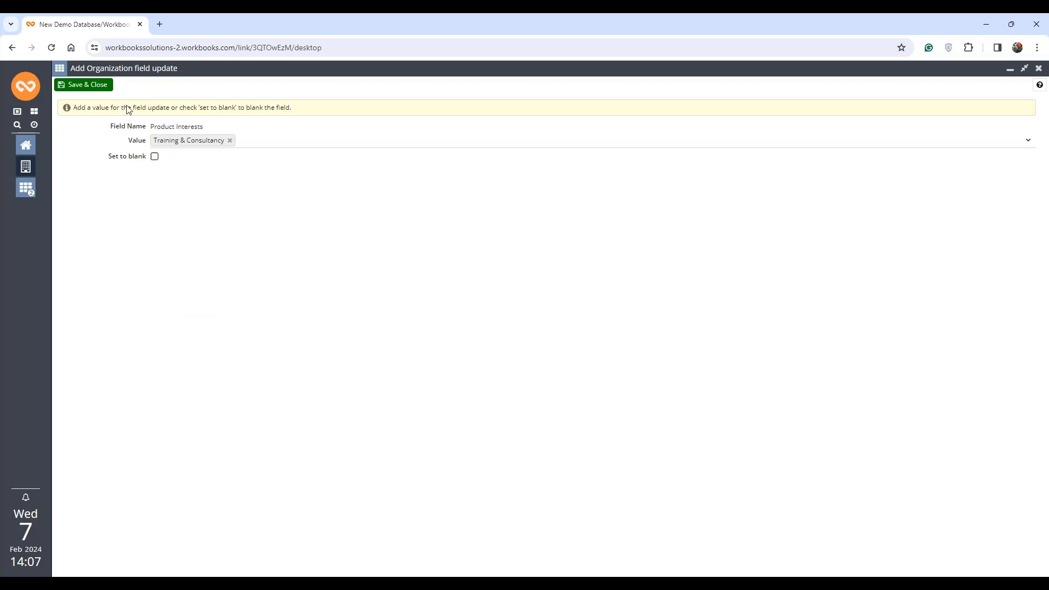
pyautogui.click(88, 85)
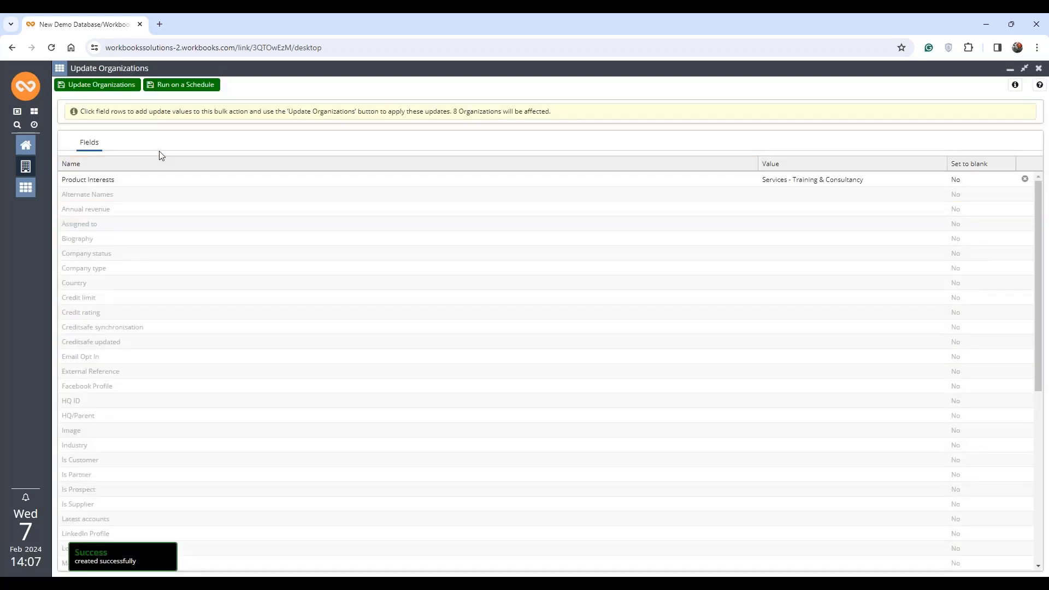
# - Apply the bulk update to all the filtered organizations, acknowledge the queued action and refresh the organization list
pyautogui.click(115, 87)
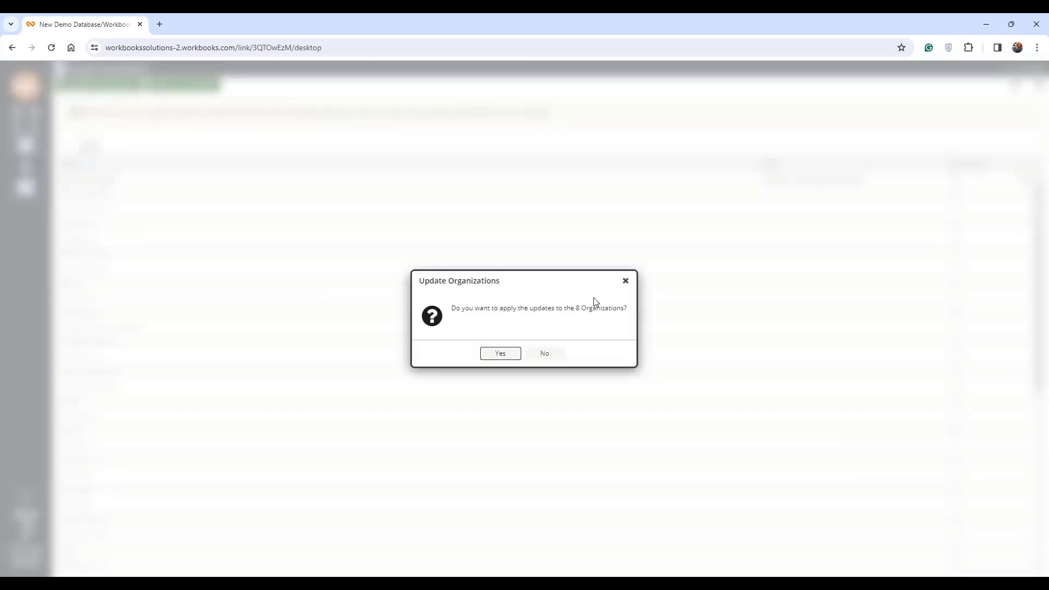
pyautogui.click(501, 354)
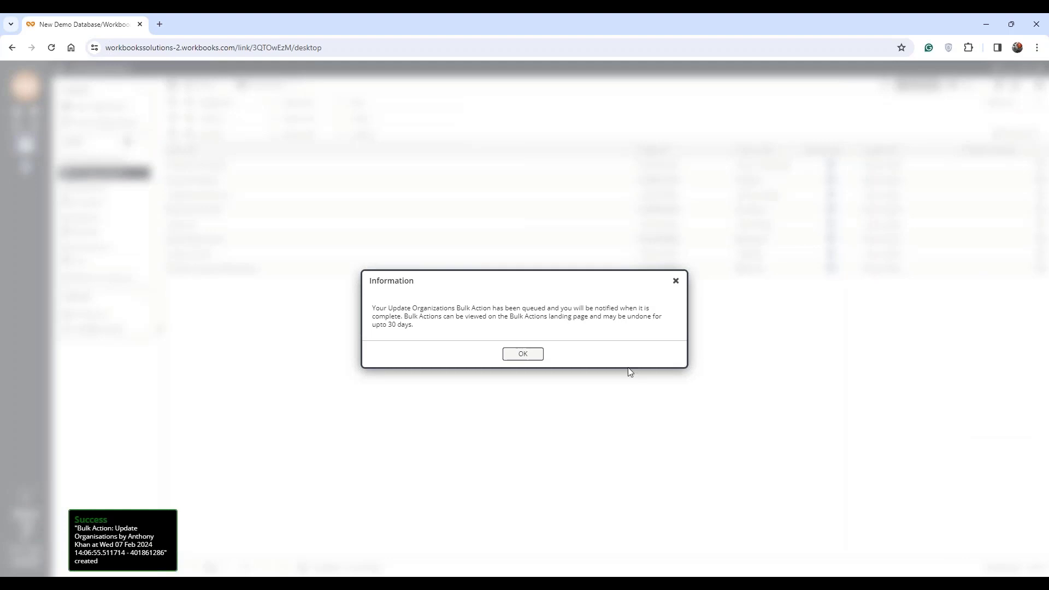
pyautogui.click(521, 359)
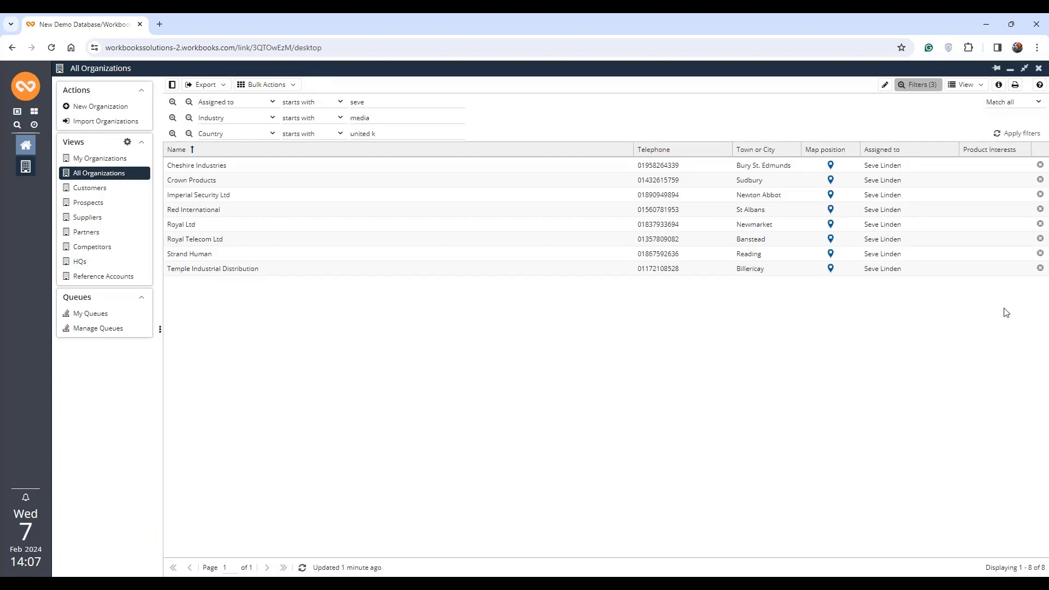
pyautogui.click(302, 568)
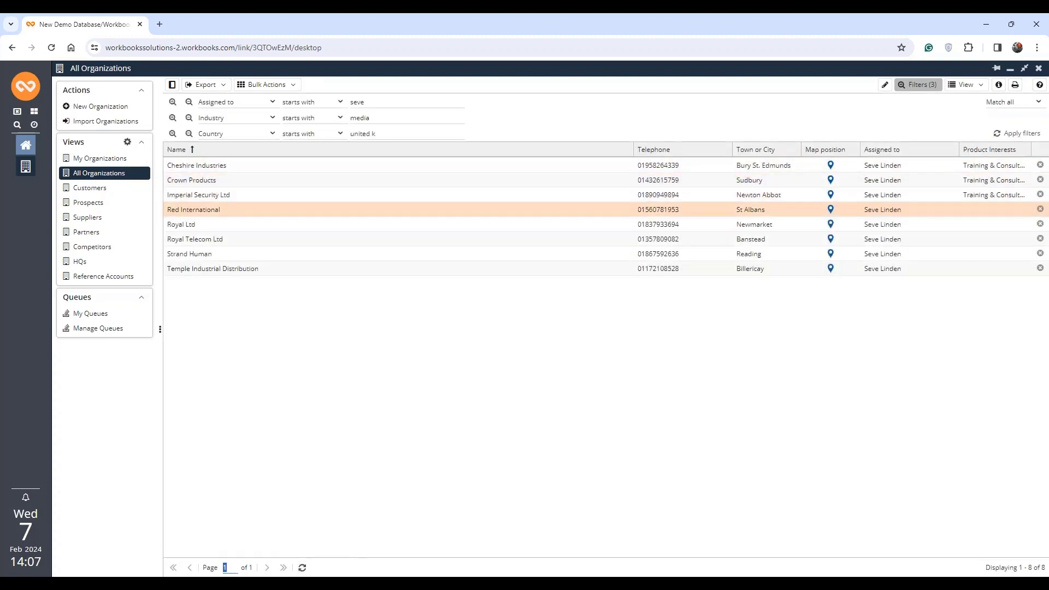
# - Check Product Interests in the Cheshire Industries record's Organisation Profile, dismissing the bulk update notification, and refresh the list after closing the record
pyautogui.click(217, 167)
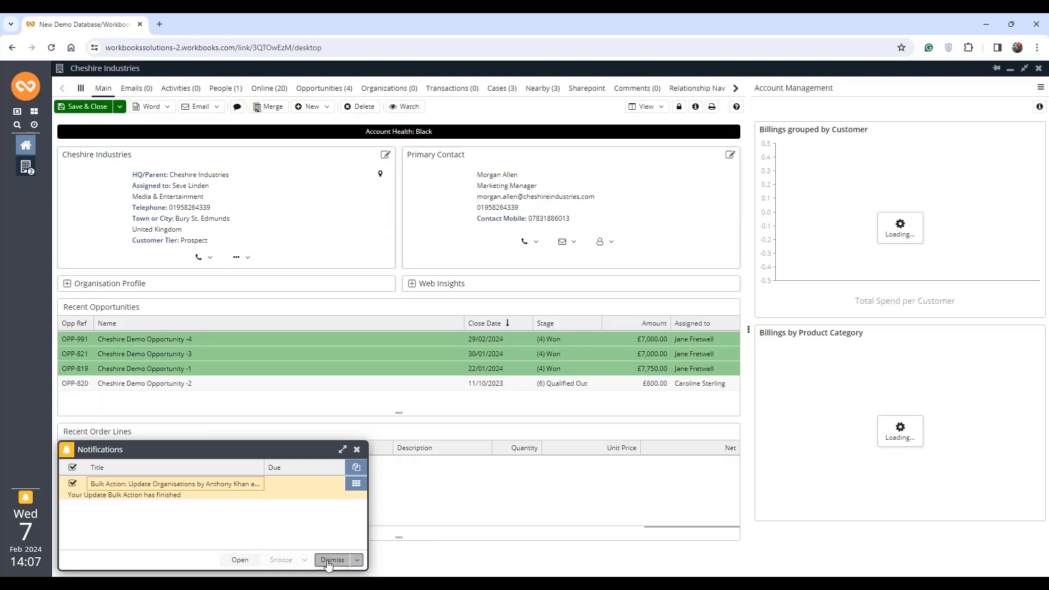
pyautogui.click(332, 560)
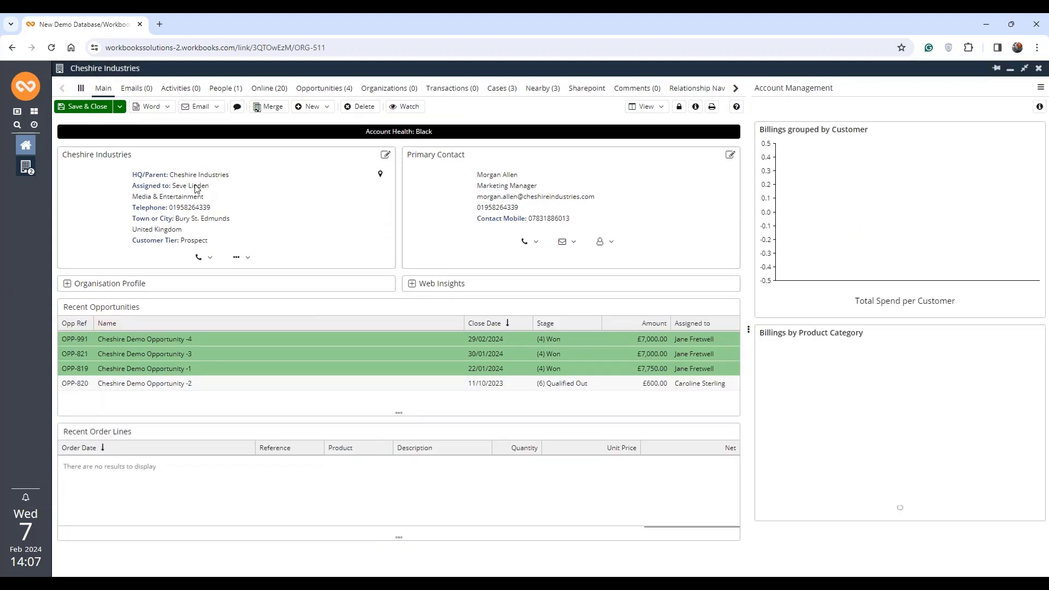
pyautogui.click(68, 285)
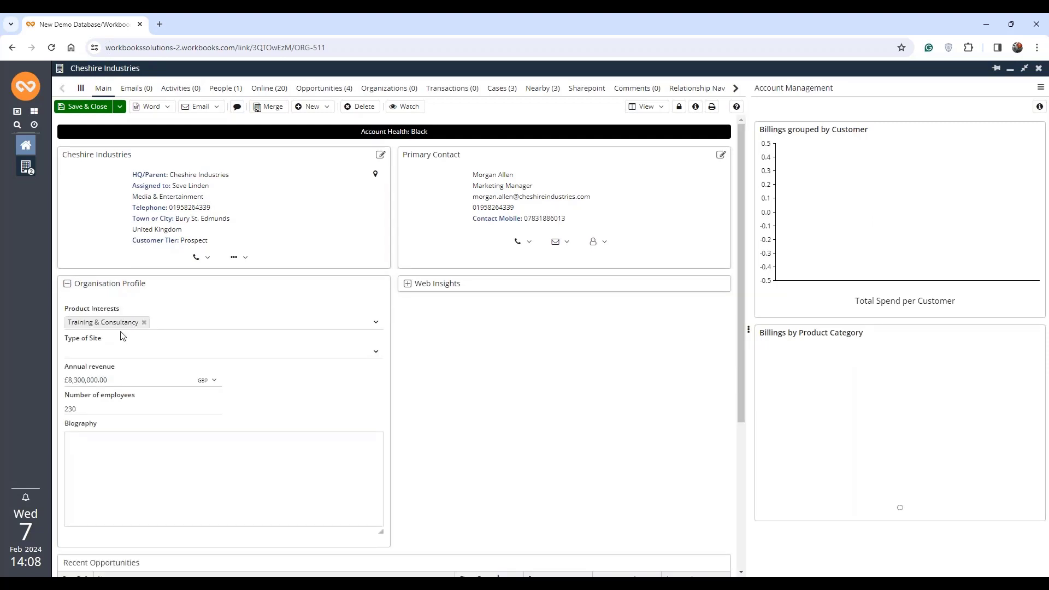
pyautogui.click(1039, 69)
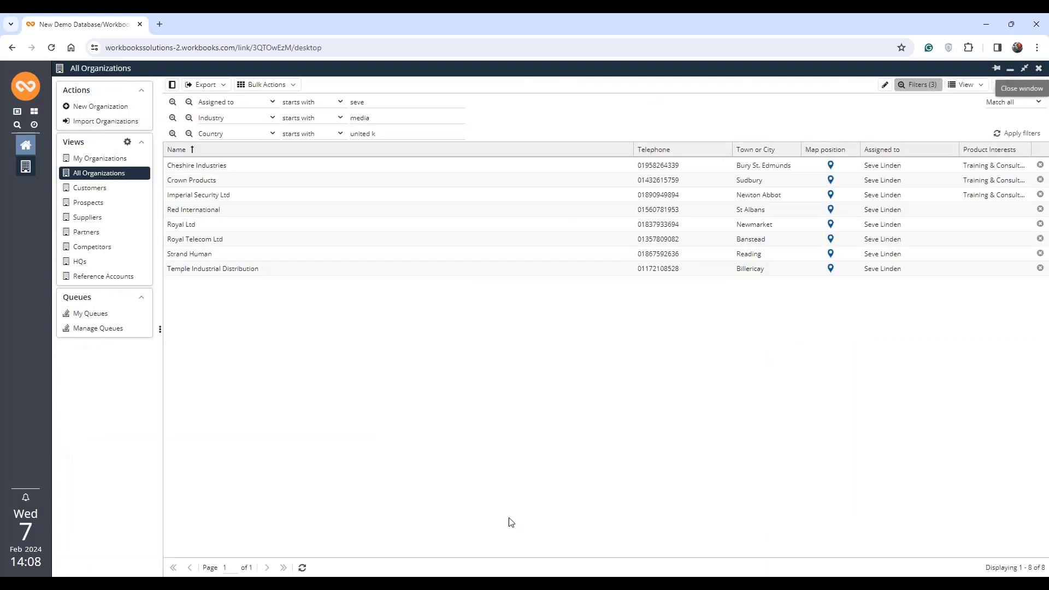
pyautogui.click(303, 567)
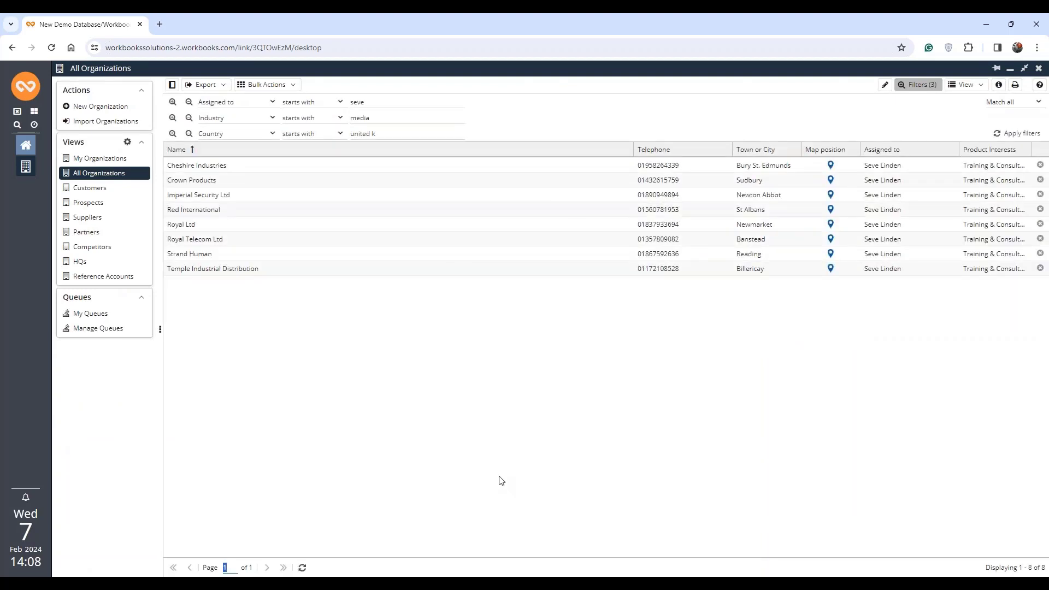